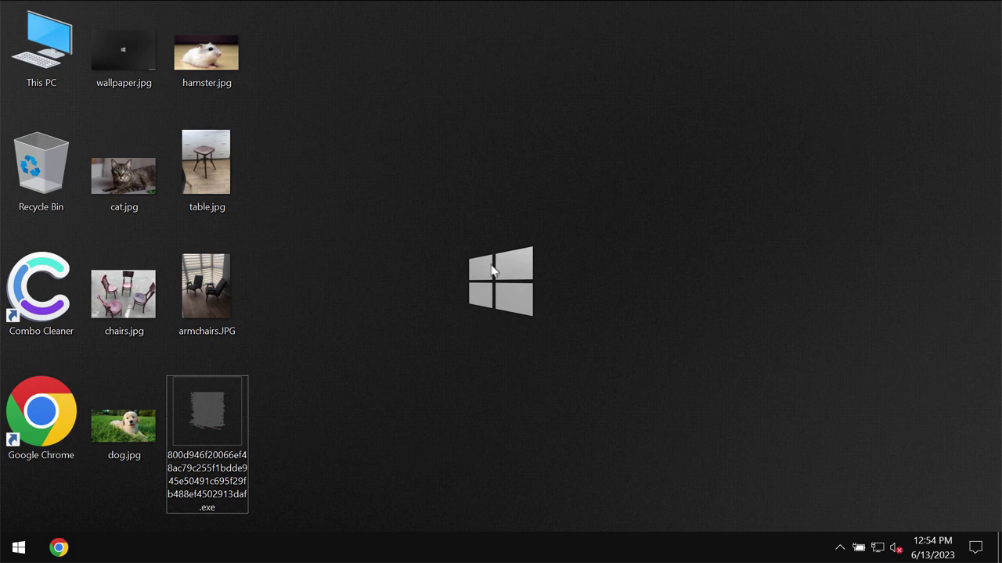
Step: View and close the table, hamster and chairs photos on the desktop
double_click(215, 180)
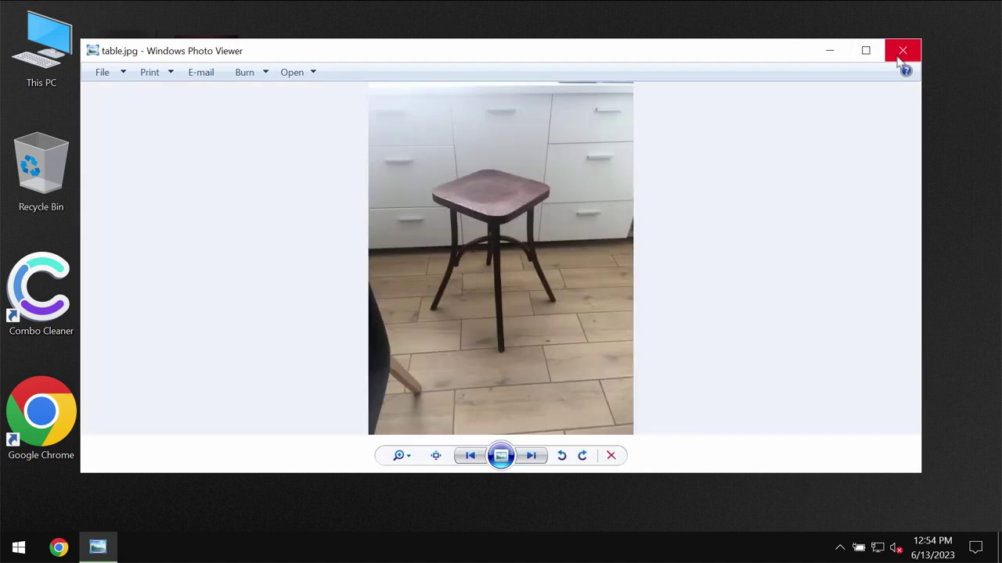
click(902, 50)
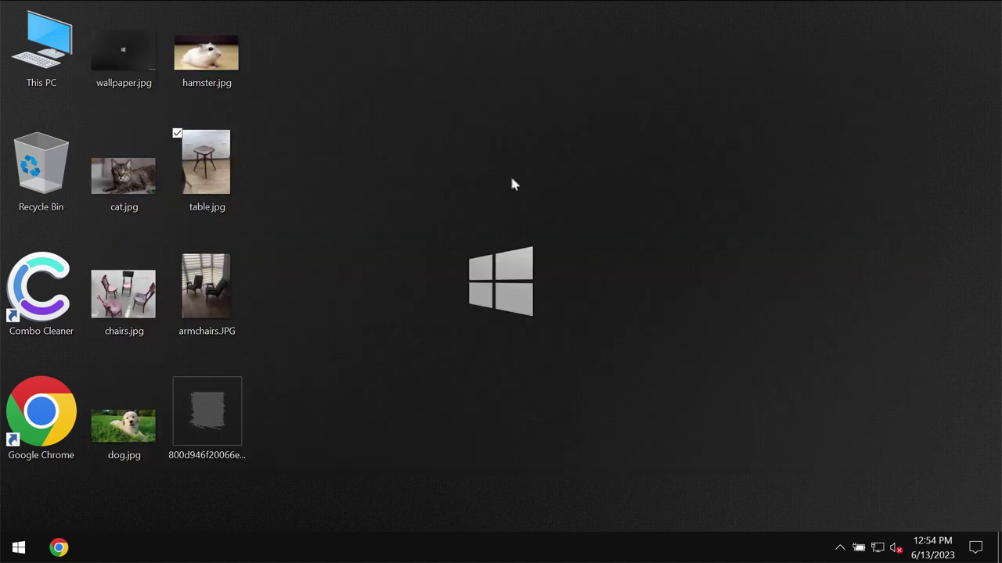
double_click(225, 62)
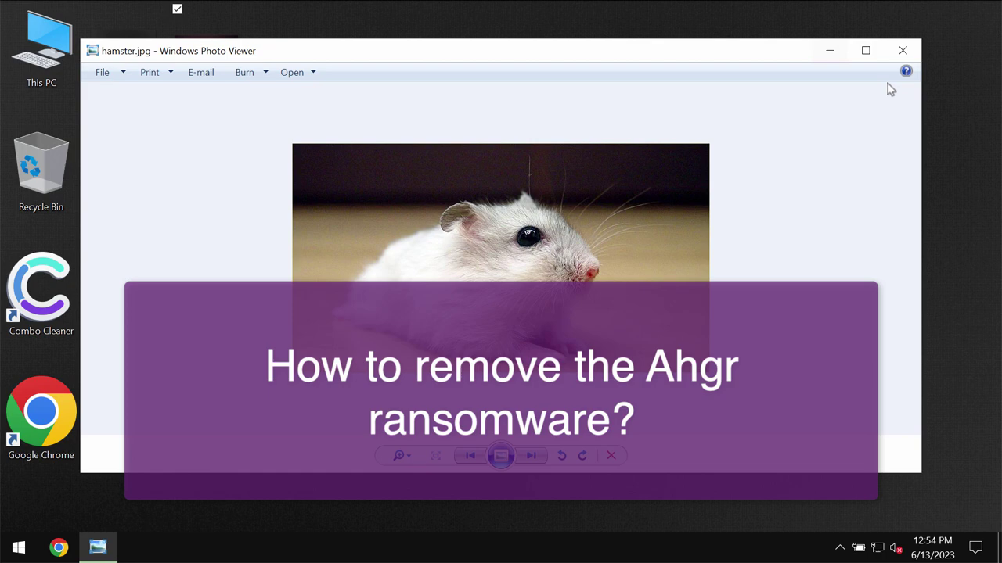
click(903, 50)
double_click(113, 290)
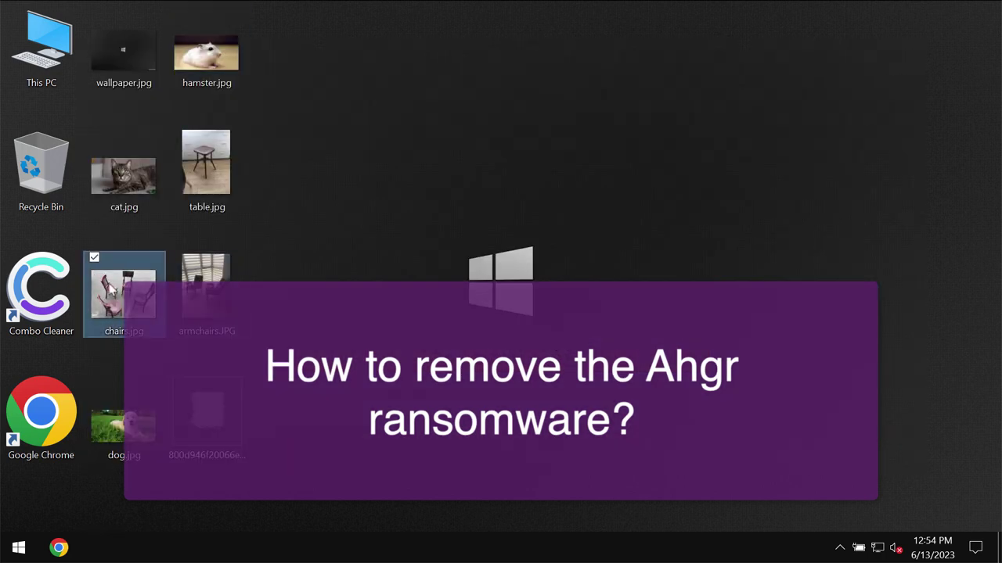
click(902, 50)
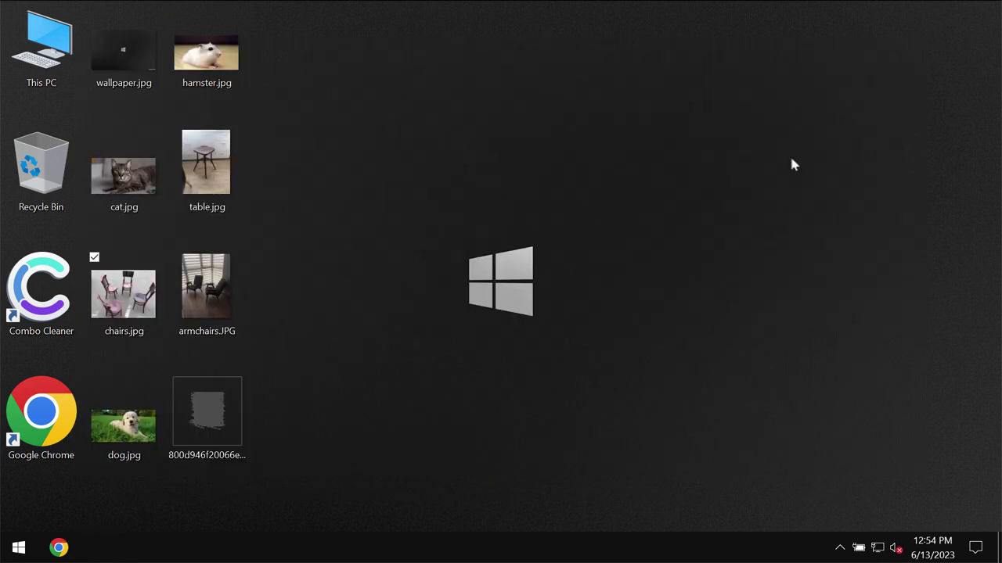
Step: View and close the dog, armchairs and wallpaper photos
click(127, 446)
double_click(127, 446)
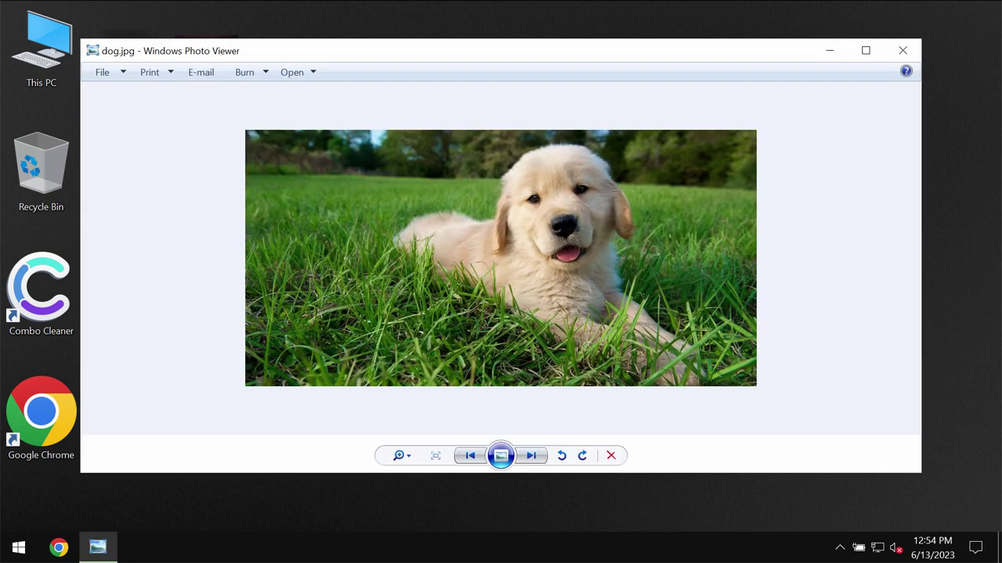
click(902, 50)
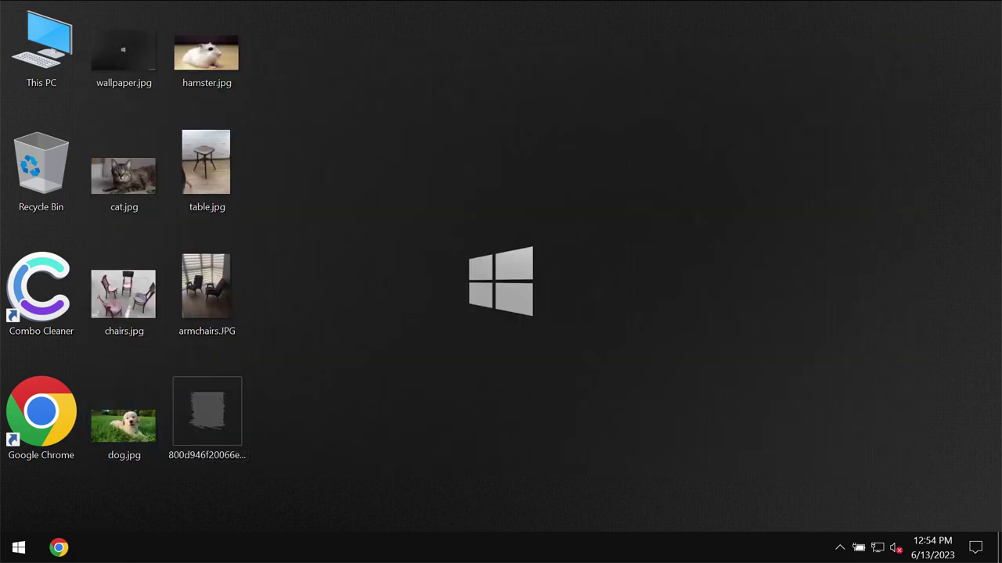
double_click(199, 278)
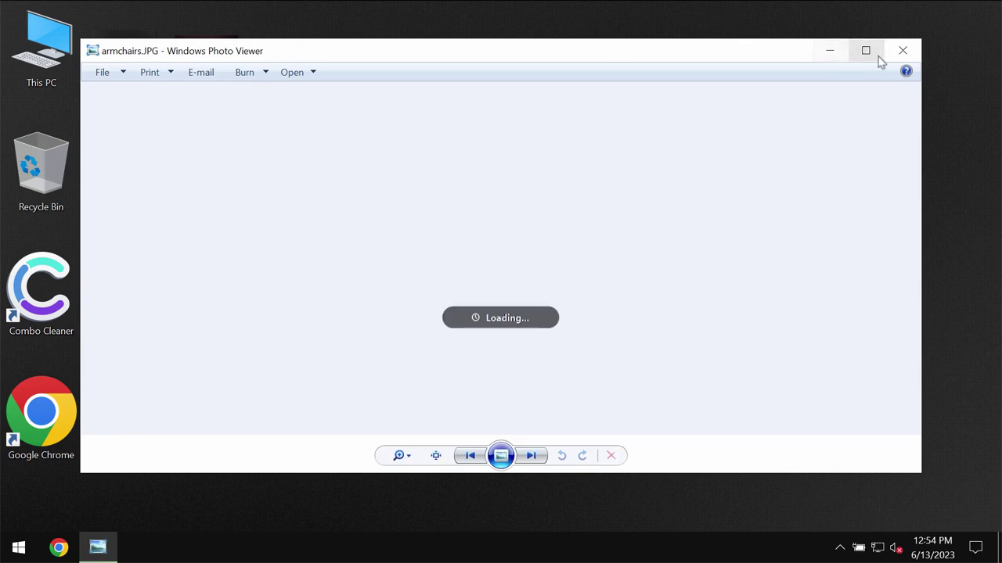
click(902, 51)
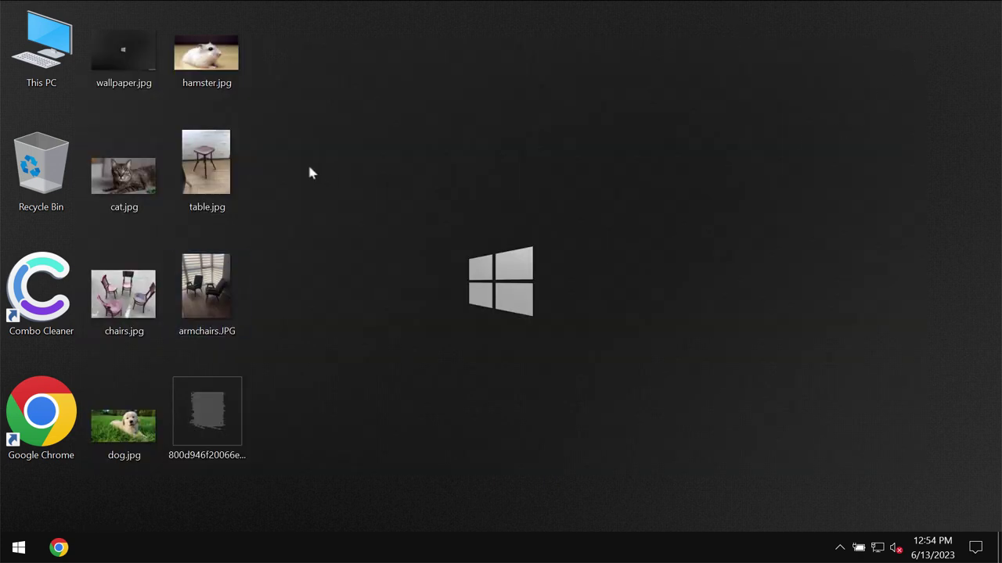
double_click(141, 76)
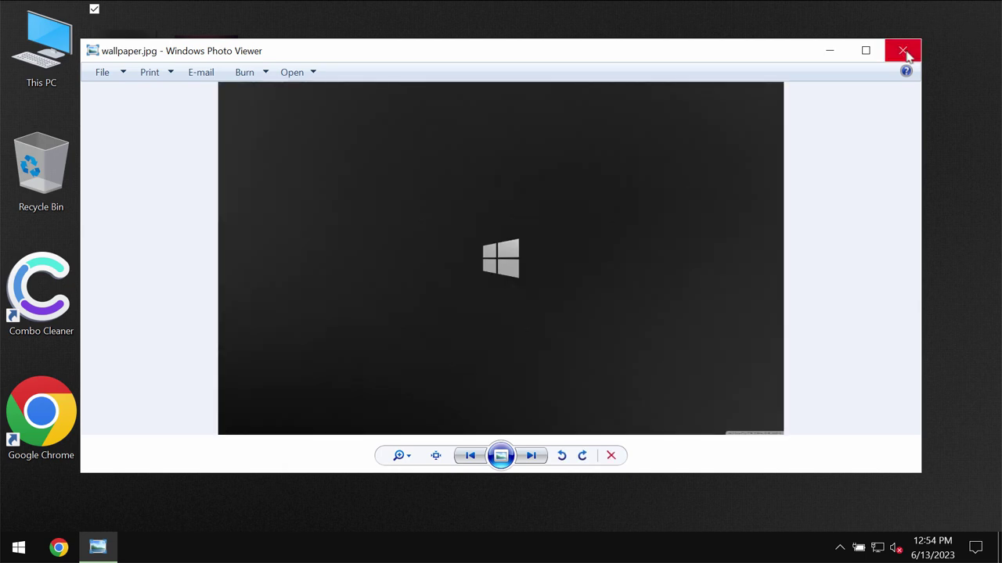
click(912, 52)
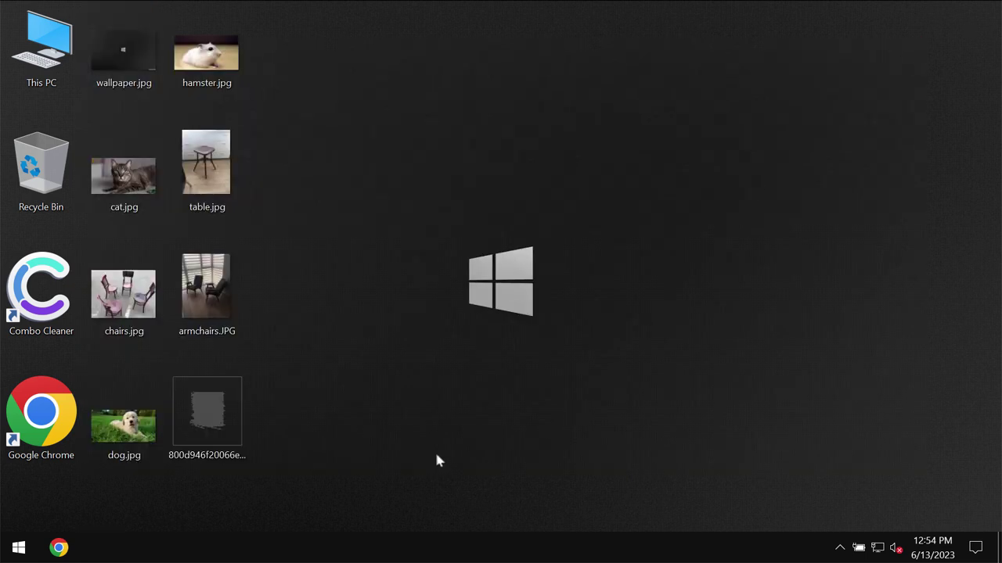
Step: Sign out of Windows and sign back in from the lock screen
right_click(18, 547)
mouse_move(89, 501)
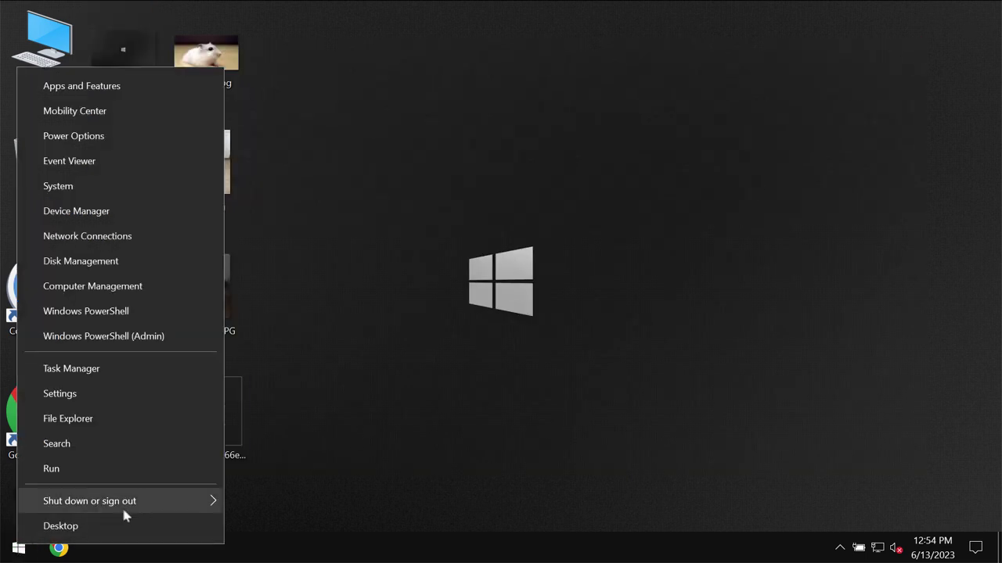
click(266, 421)
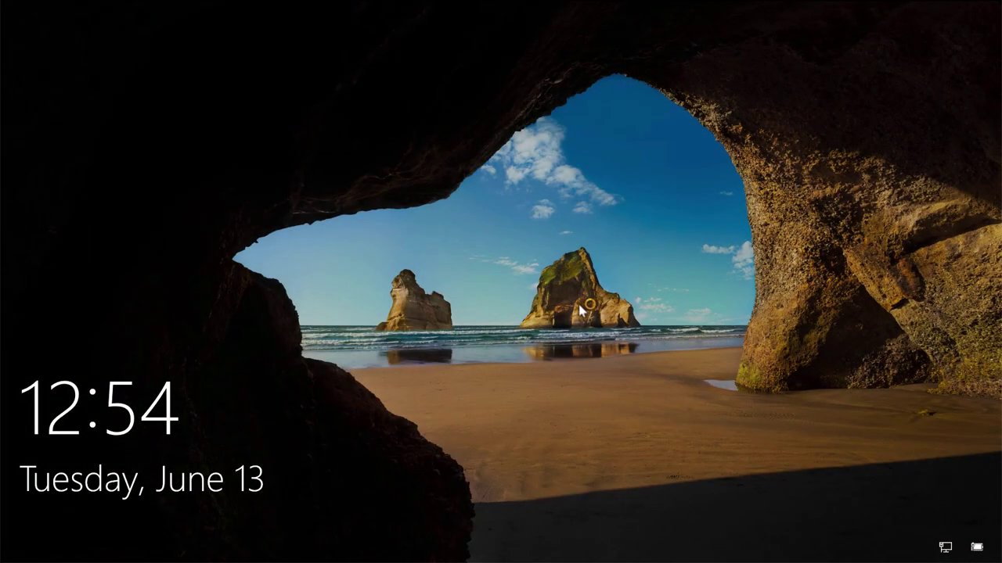
click(582, 310)
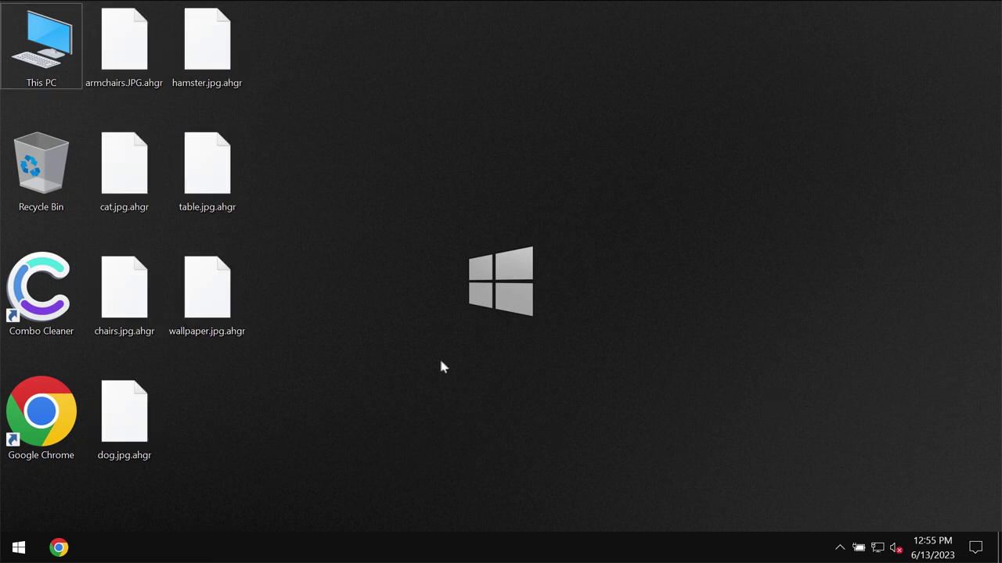
double_click(211, 179)
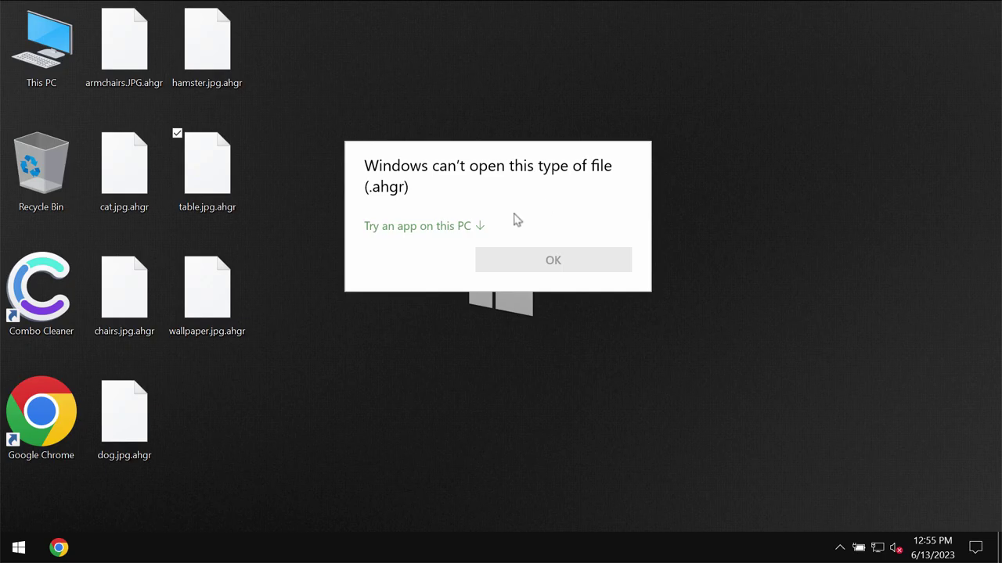
click(494, 426)
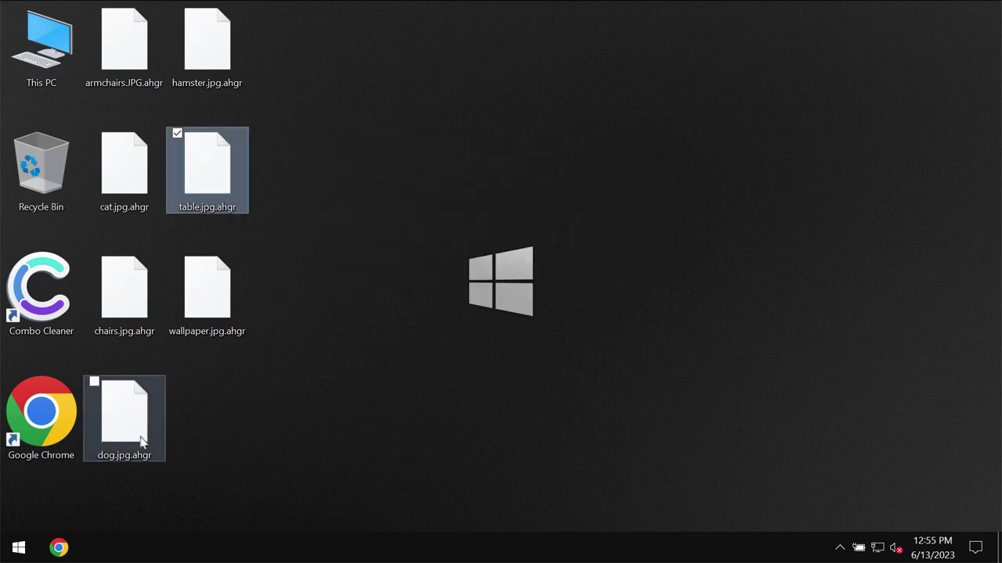
click(360, 357)
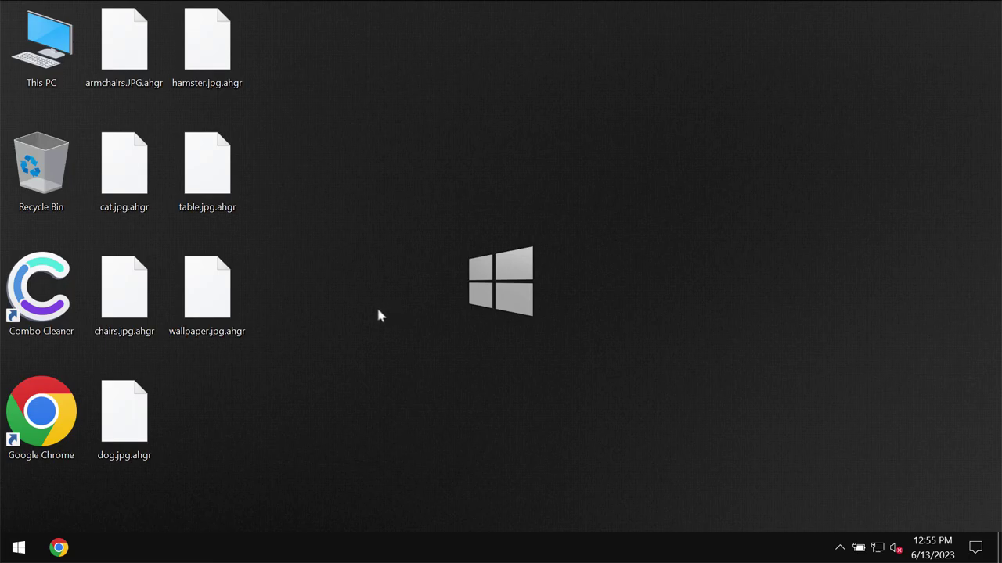
Step: Launch Google Chrome from its desktop shortcut and load combocleaner.com
click(67, 426)
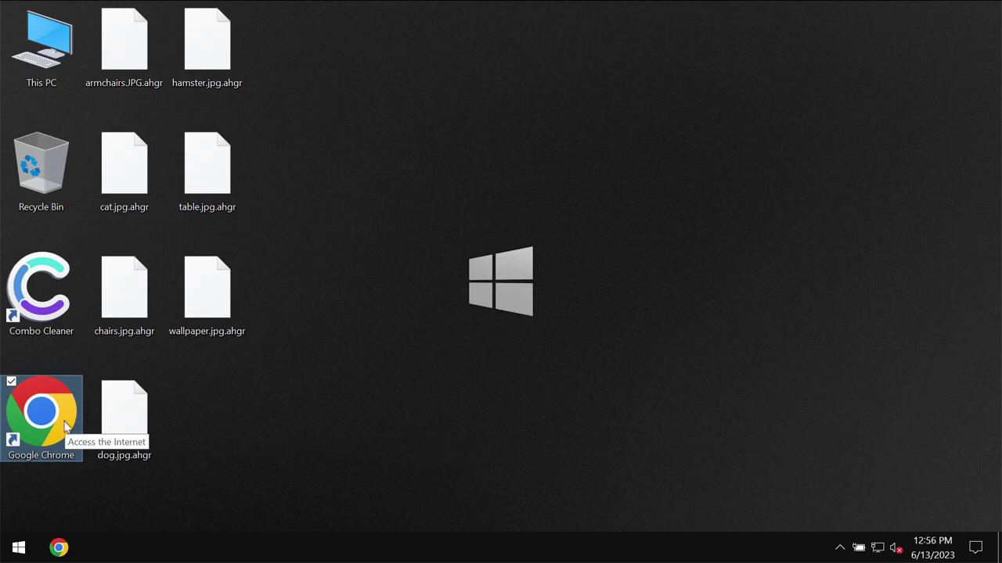
double_click(66, 426)
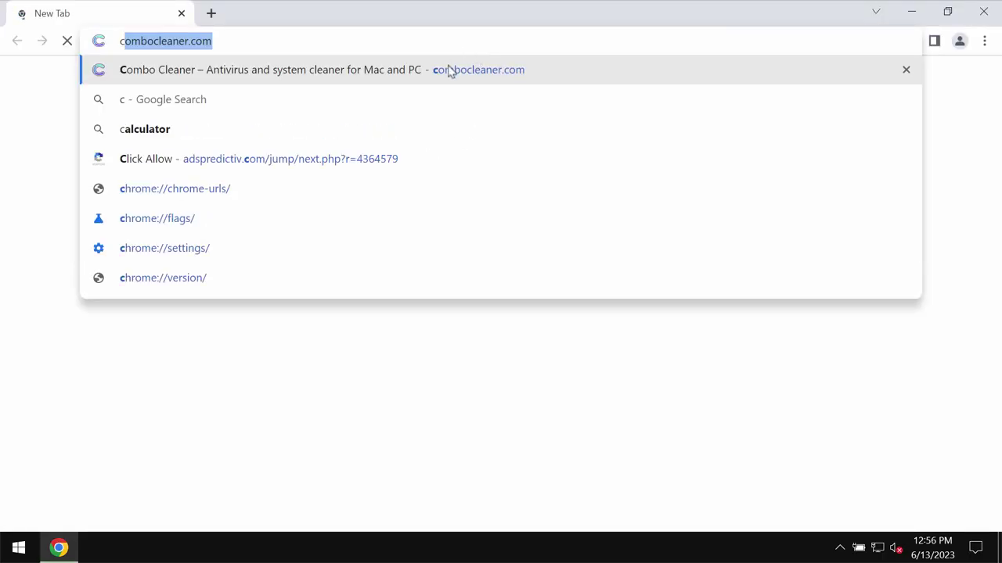
click(450, 70)
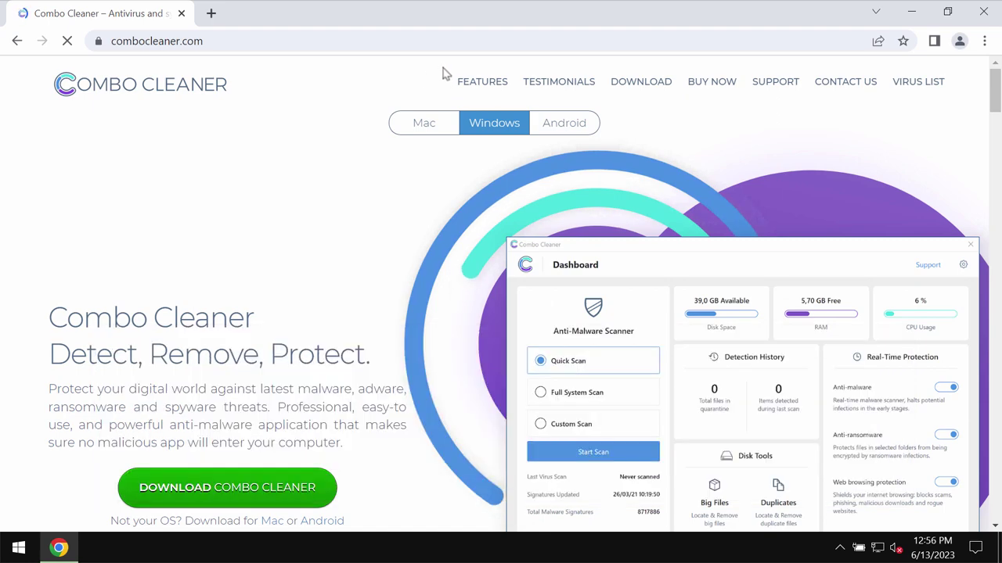
Step: Minimize Chrome, launch Combo Cleaner and start a Quick Scan for the ransomware
click(911, 11)
click(32, 286)
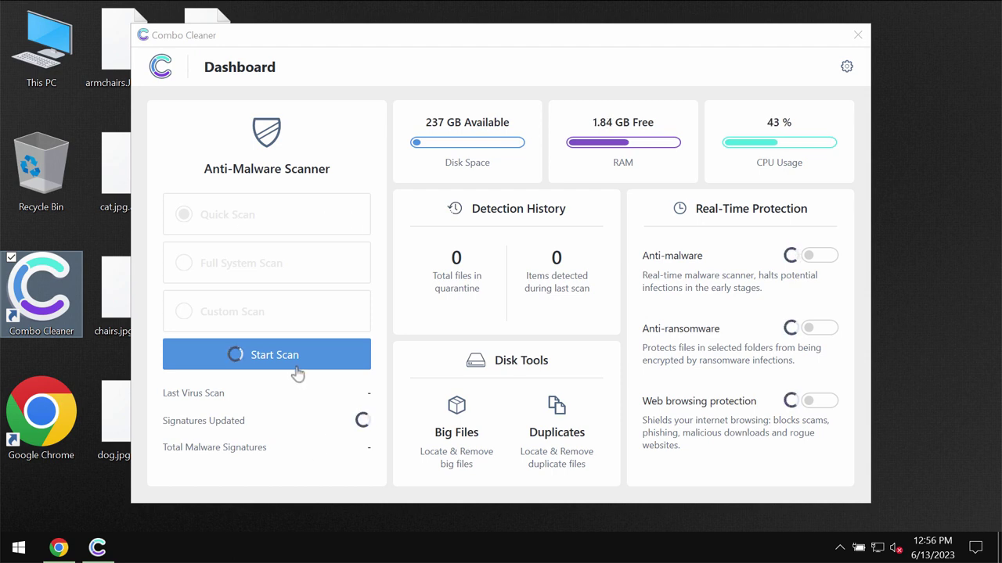
click(348, 356)
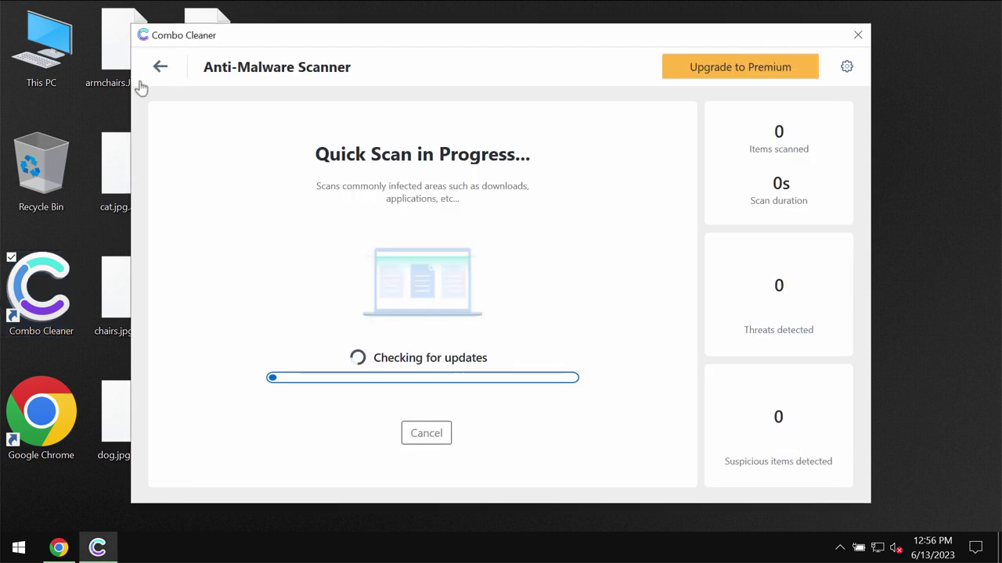
click(160, 68)
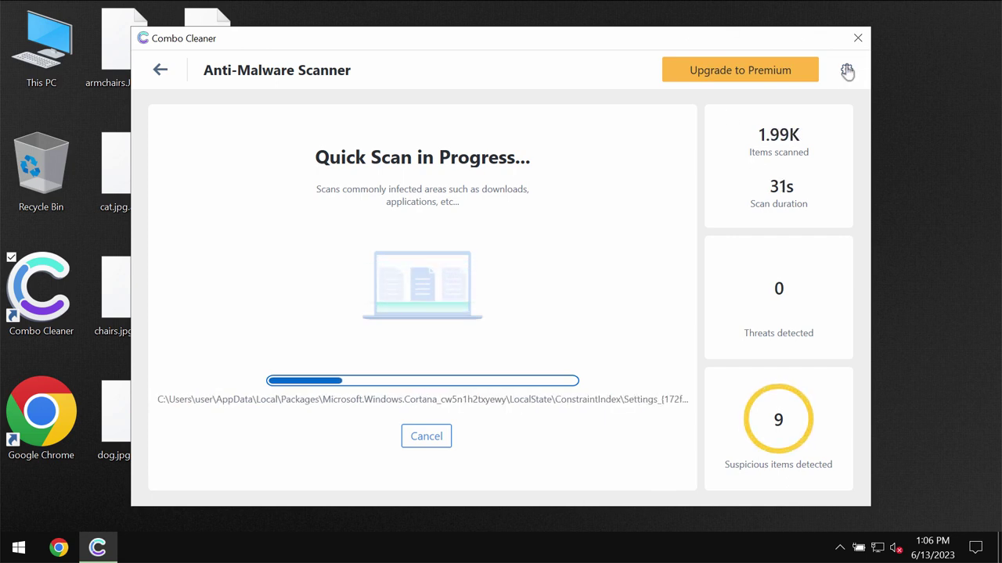
click(411, 131)
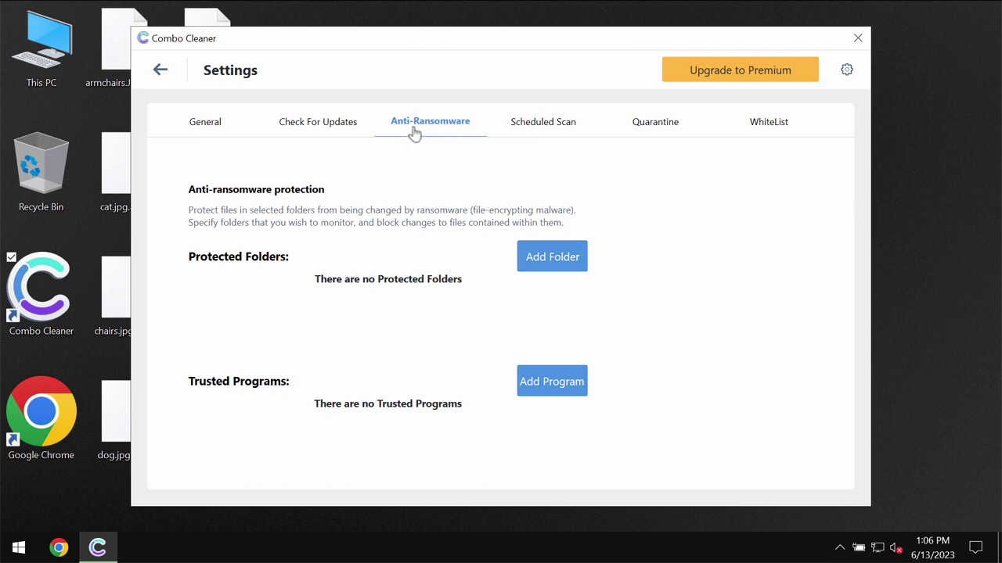
click(158, 72)
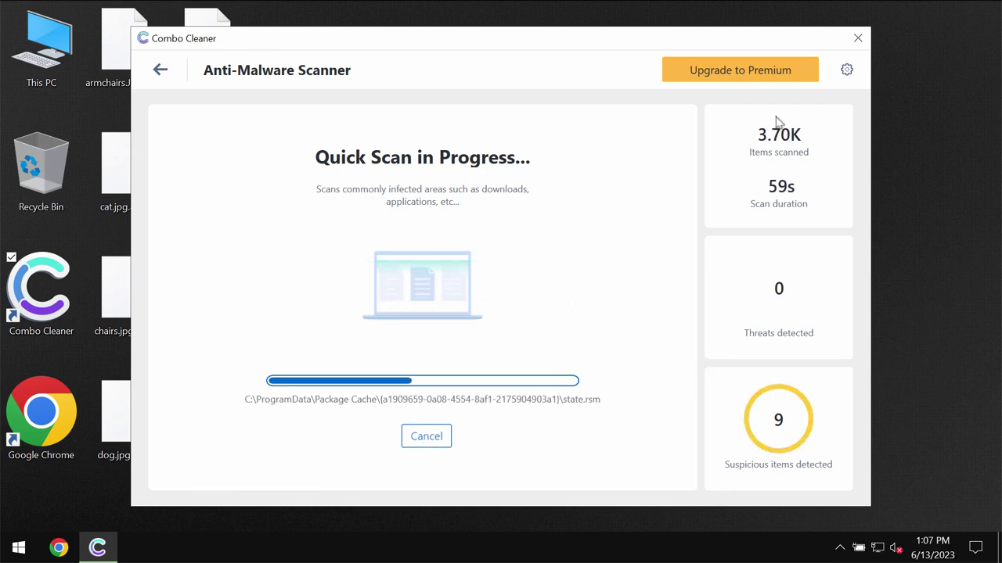
Step: Show the Upgrade to Premium page listing Combo Cleaner's premium features
click(762, 75)
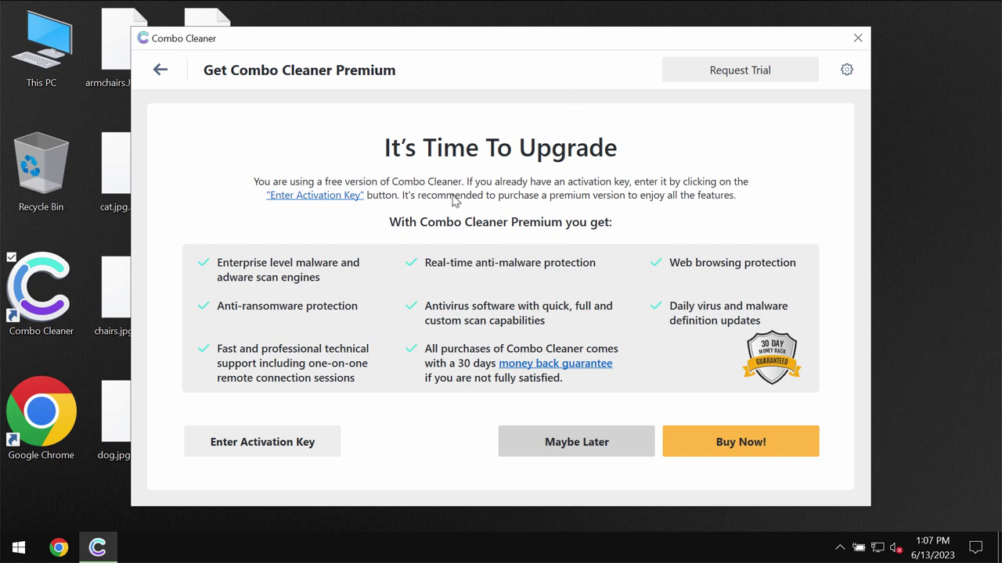